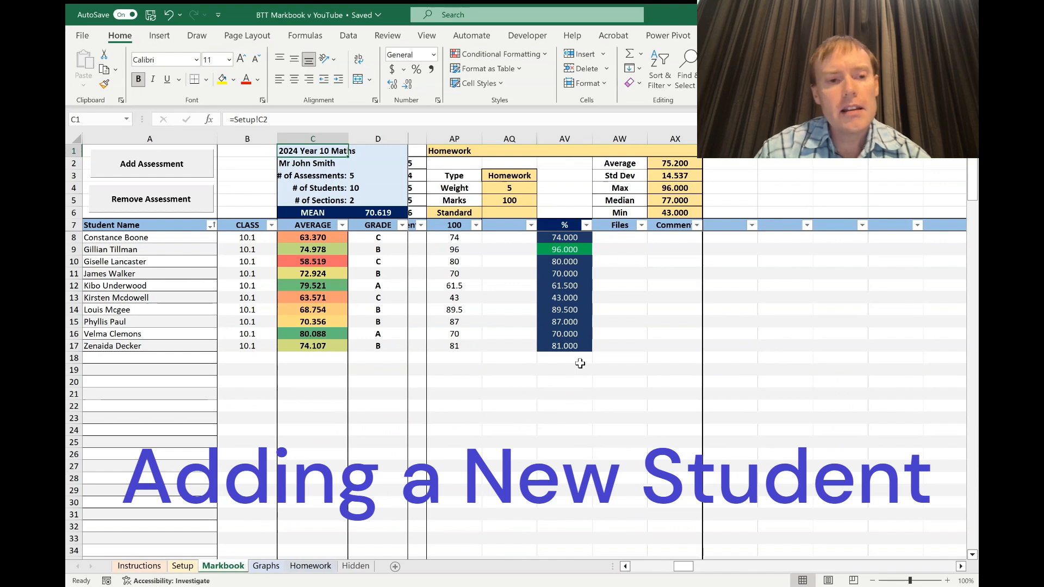
# Enter the new student's name in A18, class 10.2, and a Homework mark of 70 in AP18.
pyautogui.click(174, 358)
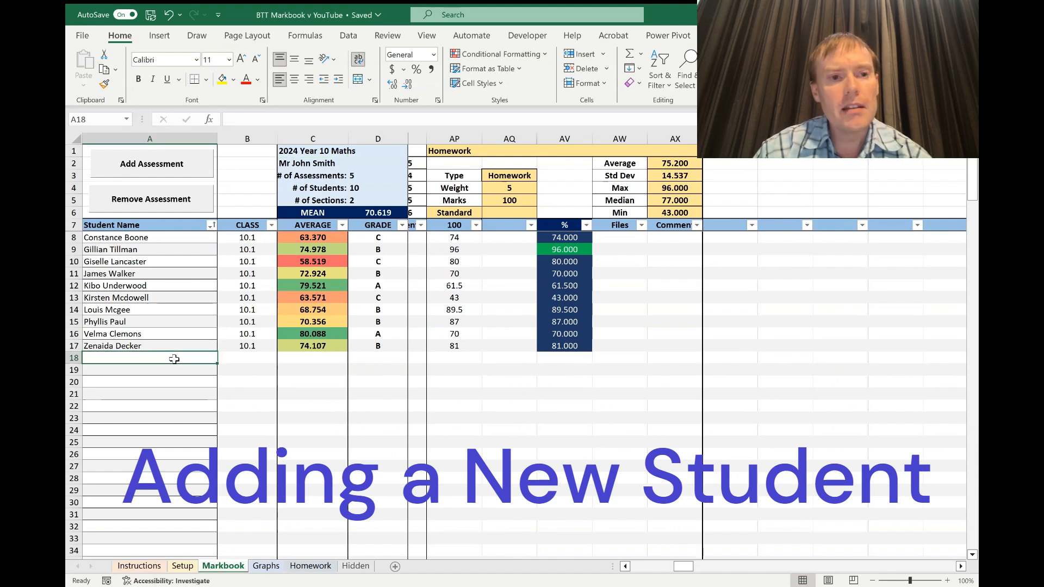
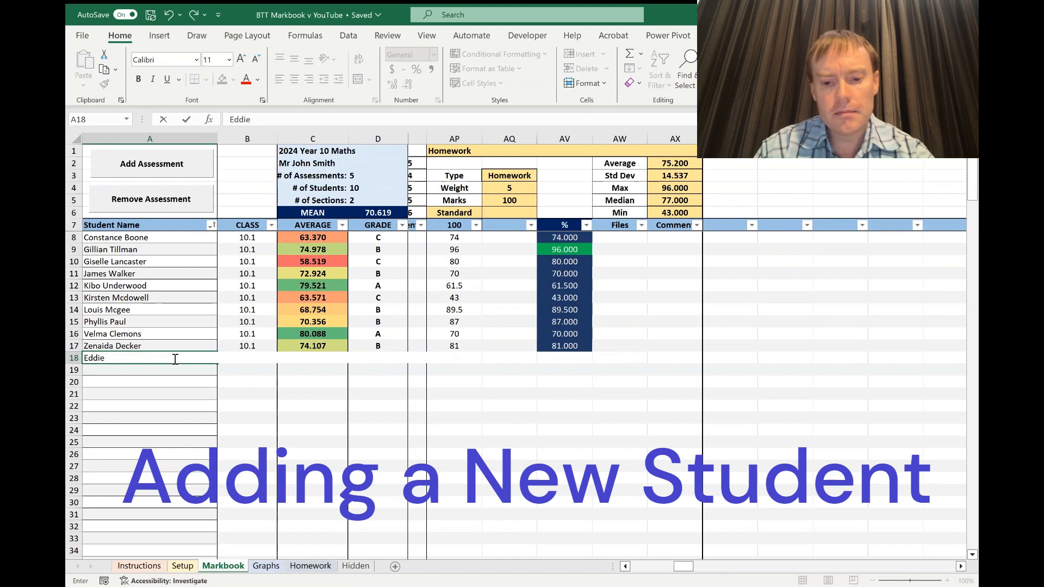
pyautogui.press('Tab')
pyautogui.write('10.2')
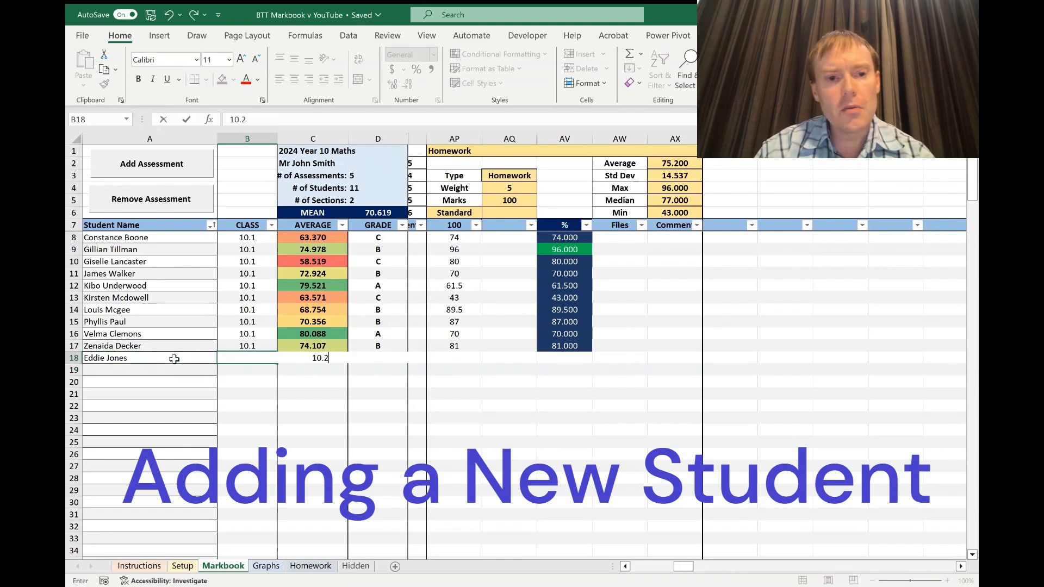
pyautogui.press('Down')
pyautogui.click(438, 357)
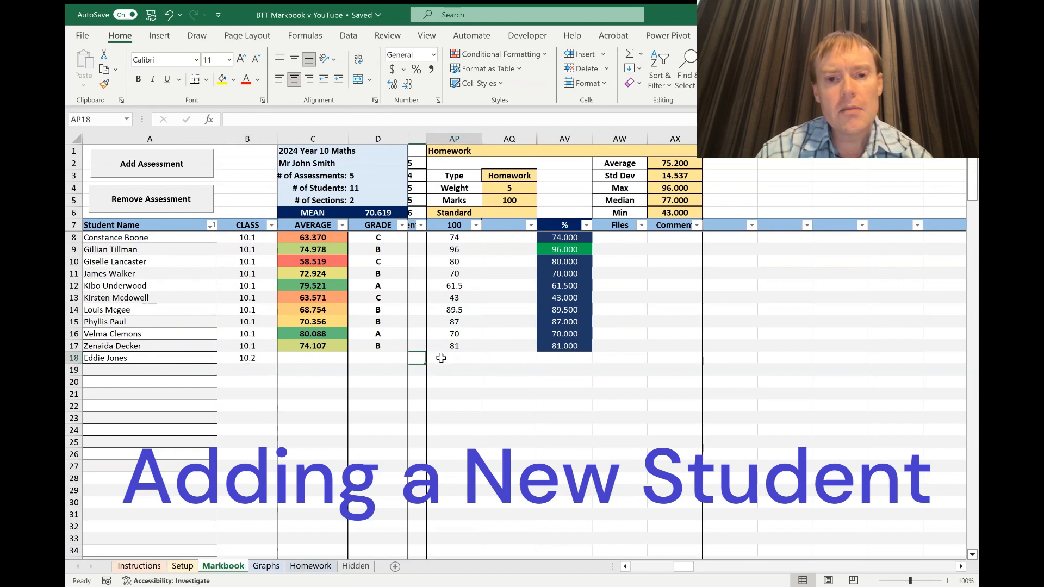
pyautogui.write('70')
pyautogui.press('Return')
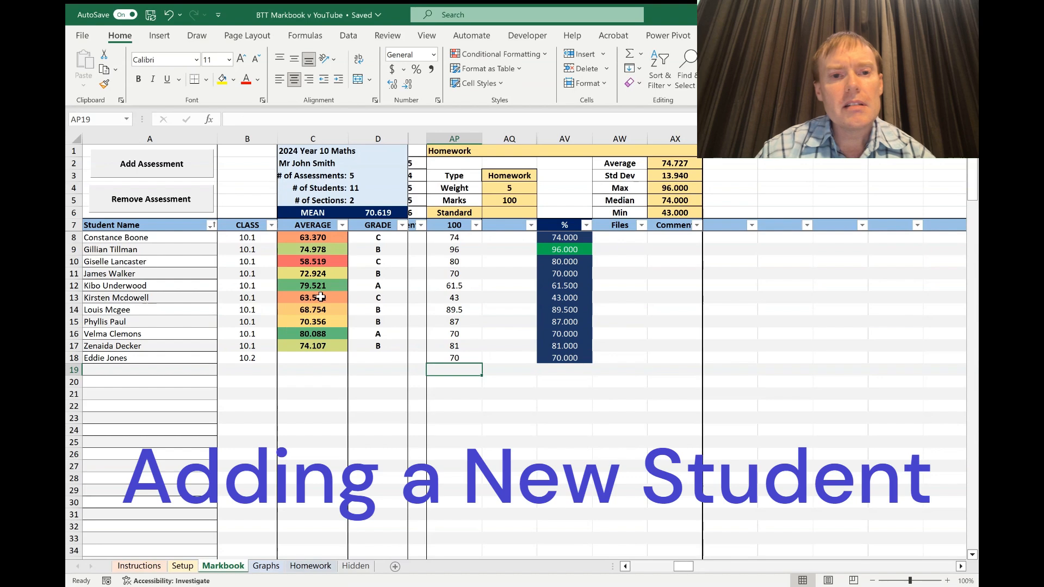
# Add a temporary Test assessment block and remove it again to recalculate the markbook.
pyautogui.click(176, 164)
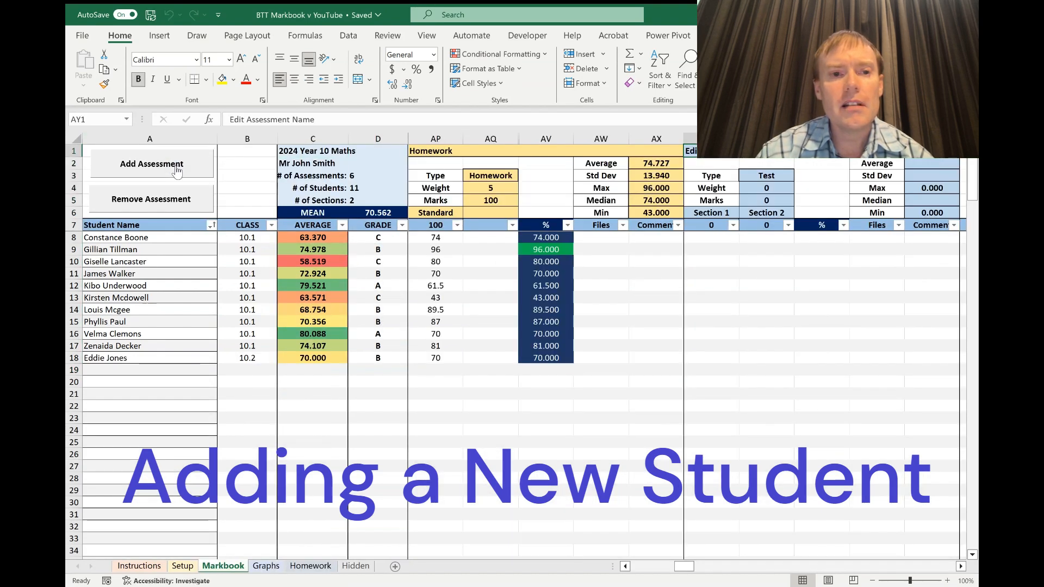
pyautogui.click(175, 201)
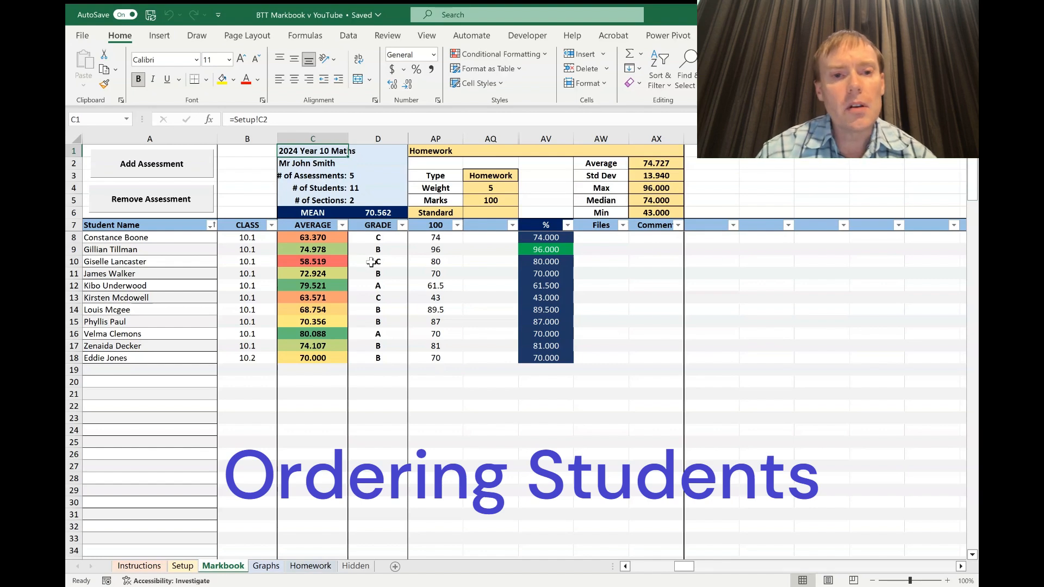
# Sort students by average, then by Homework percentage, both descending, then by name A to Z.
pyautogui.click(343, 225)
pyautogui.click(308, 259)
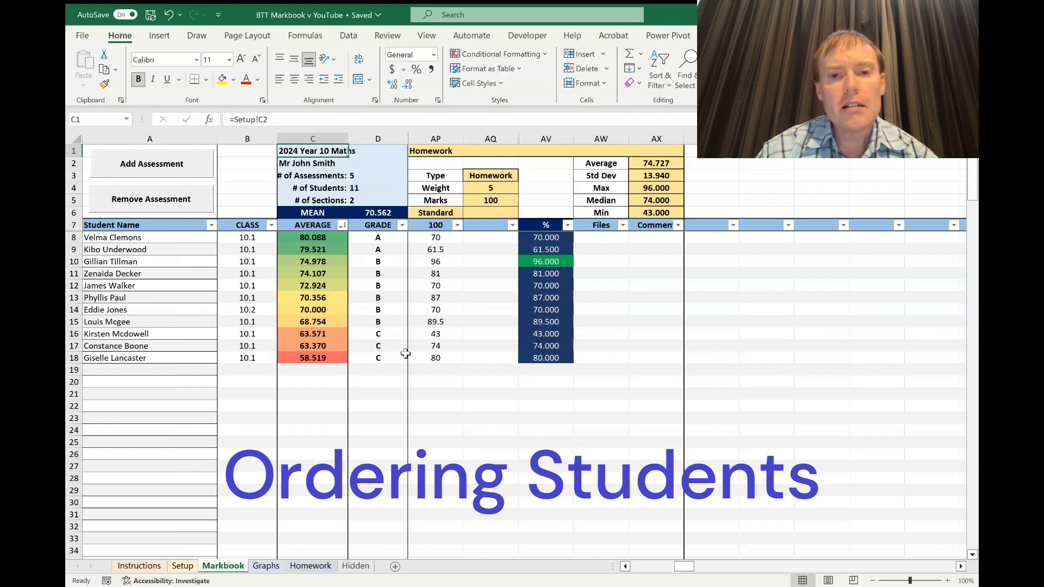
pyautogui.click(568, 226)
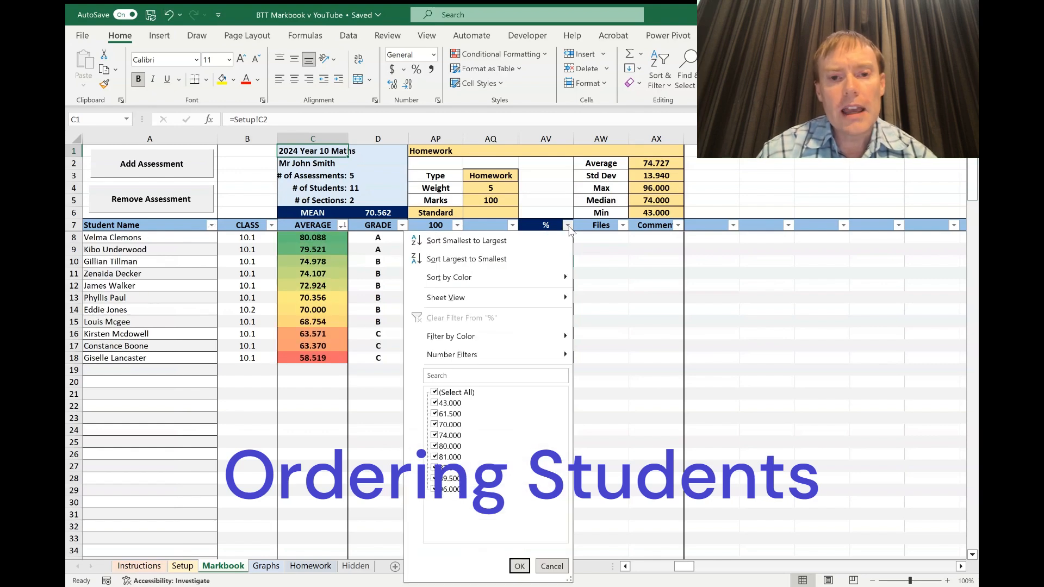
pyautogui.click(536, 255)
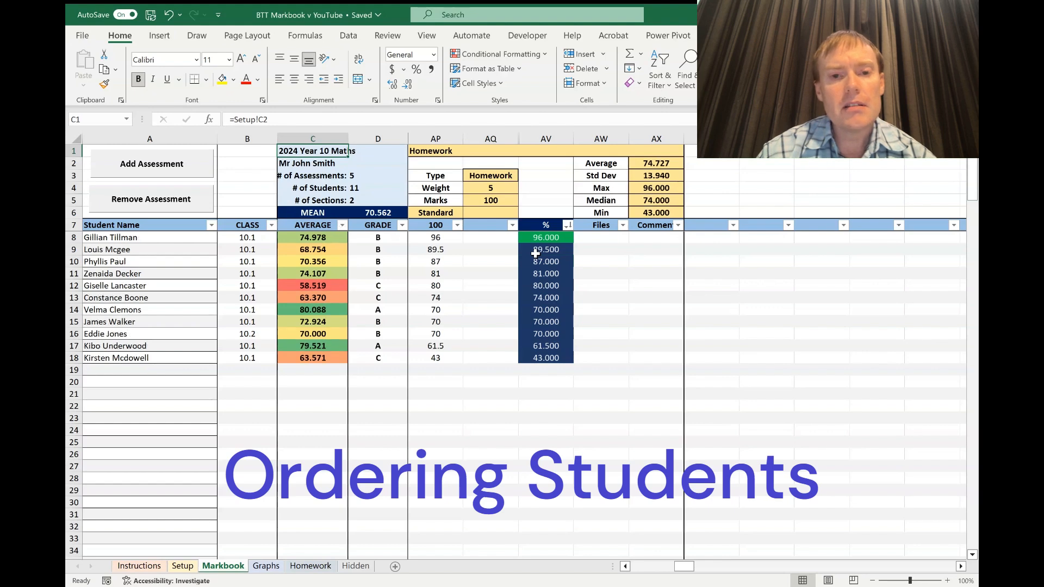
pyautogui.click(211, 225)
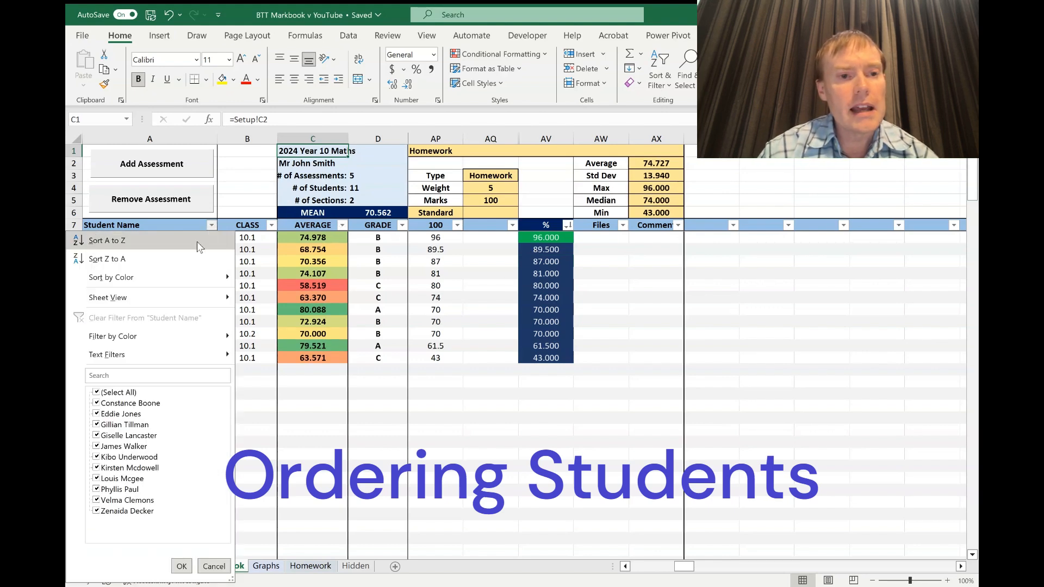
pyautogui.click(197, 241)
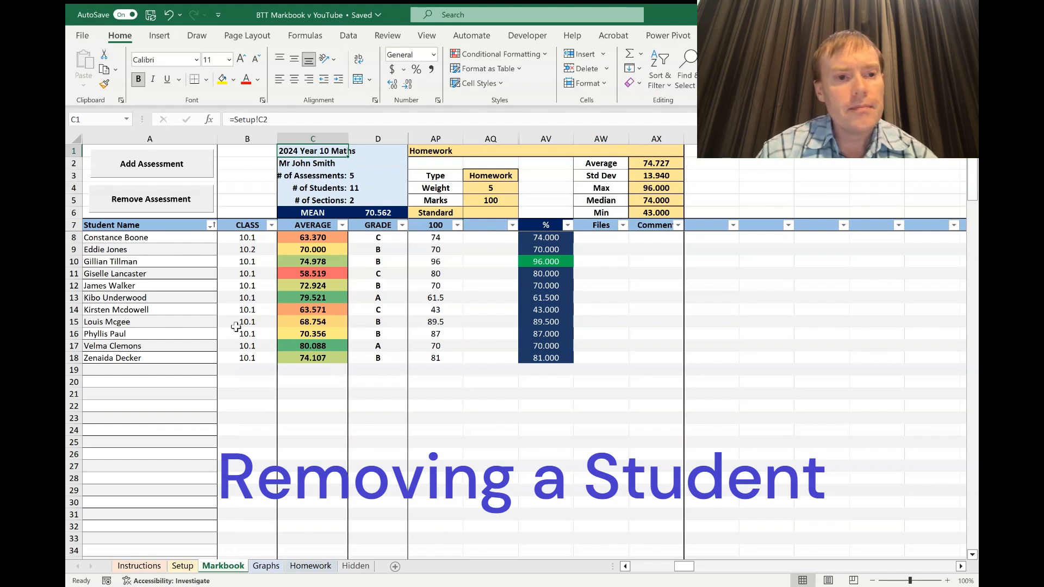
# Clear the added student's name and sort names A to Z so the blank row goes last.
pyautogui.click(103, 250)
pyautogui.press('Delete')
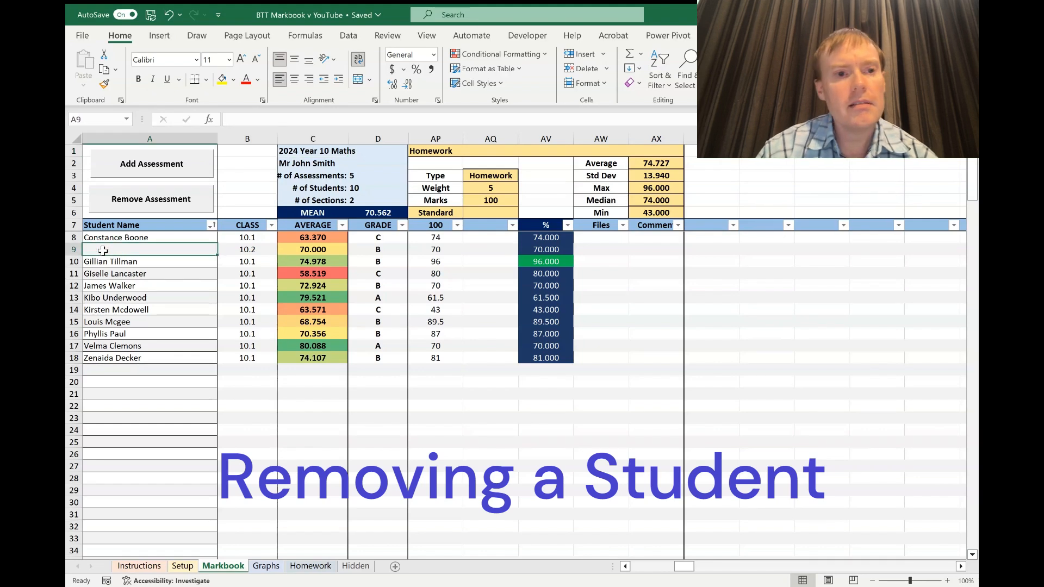
pyautogui.click(212, 225)
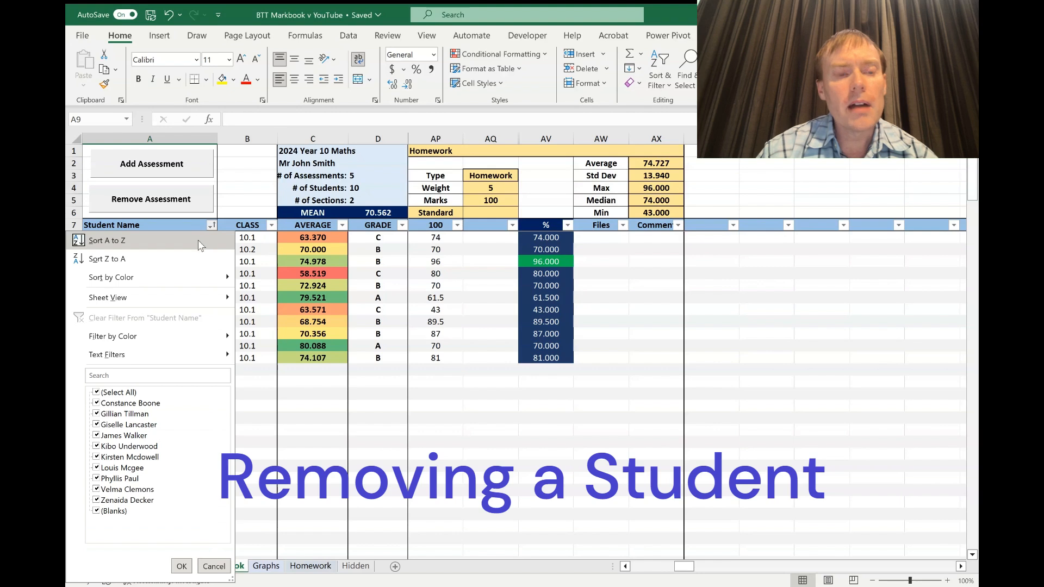
pyautogui.click(199, 241)
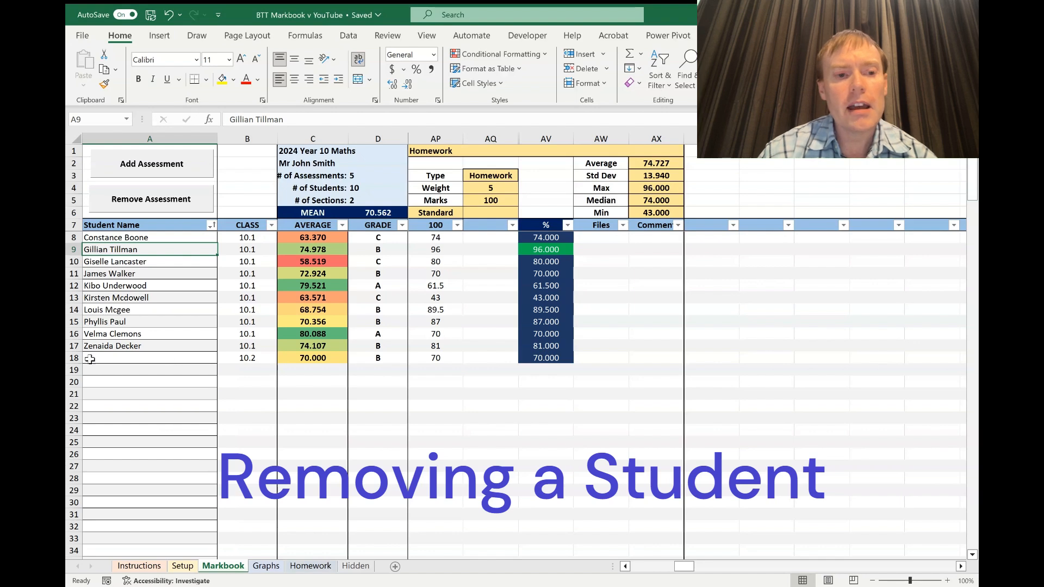
# Delete the leftover row 18 values and refresh by adding and removing a Test assessment.
pyautogui.click(70, 358)
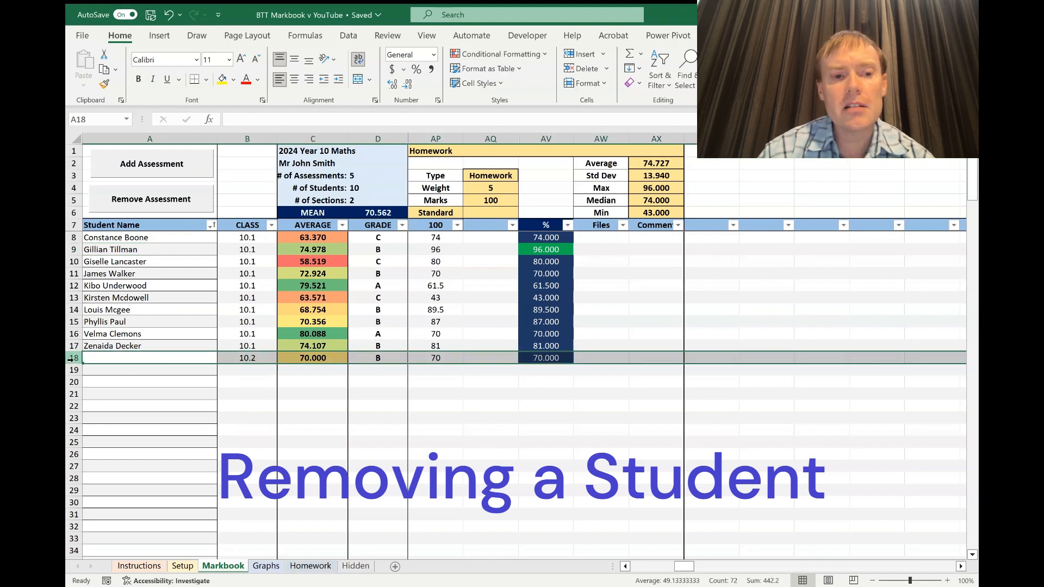
pyautogui.press('Delete')
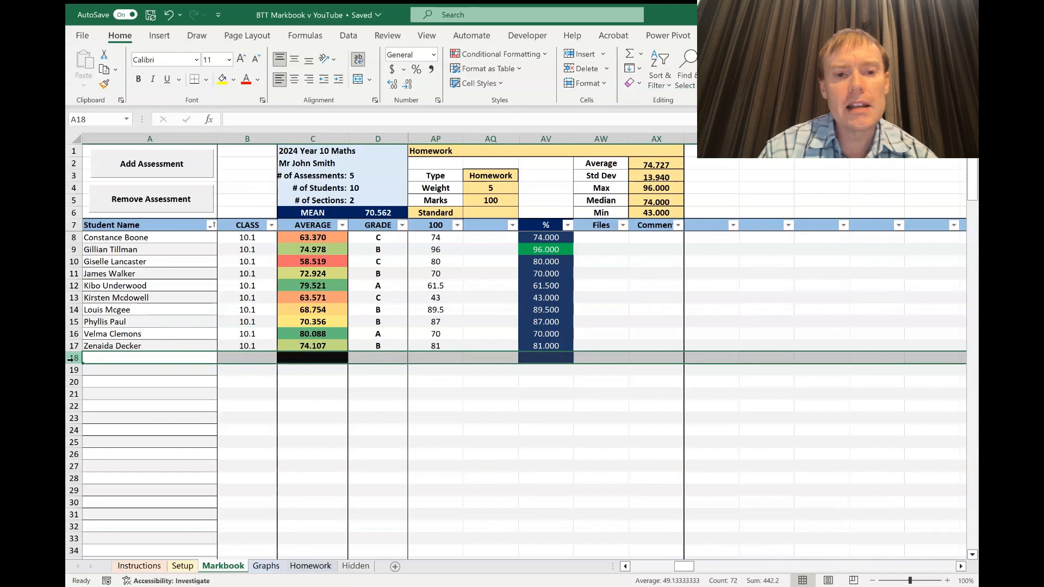
pyautogui.click(179, 175)
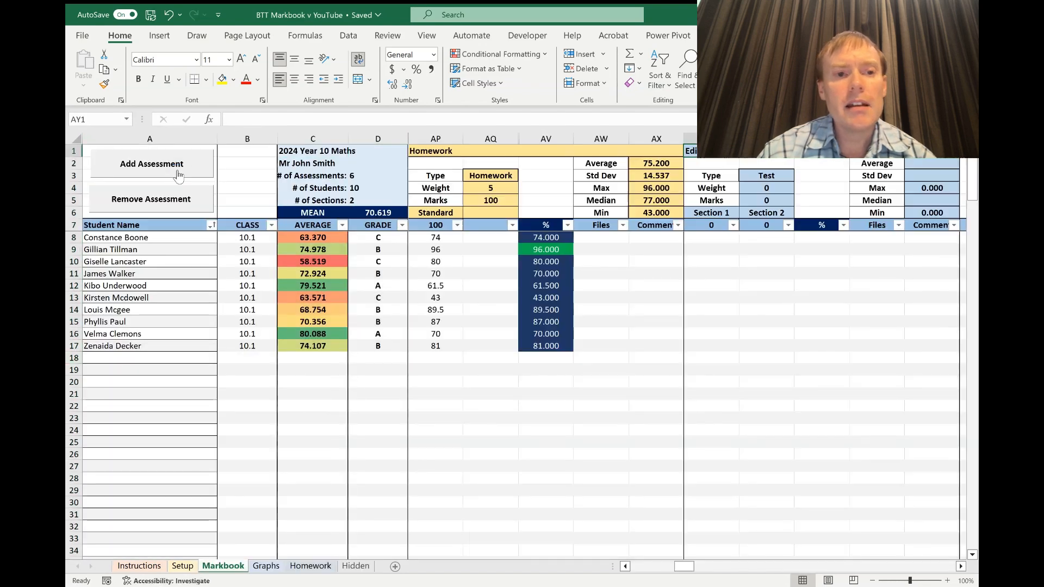
pyautogui.click(174, 200)
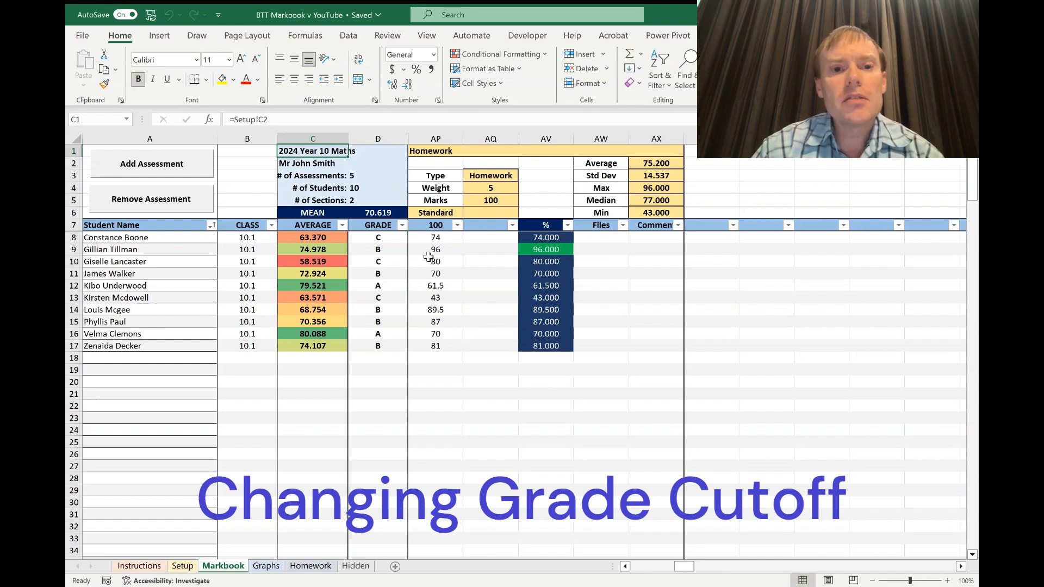
# Rank students by average, highest first, and change the Setup A cutoff in C8 to 74.
pyautogui.click(342, 225)
pyautogui.click(316, 250)
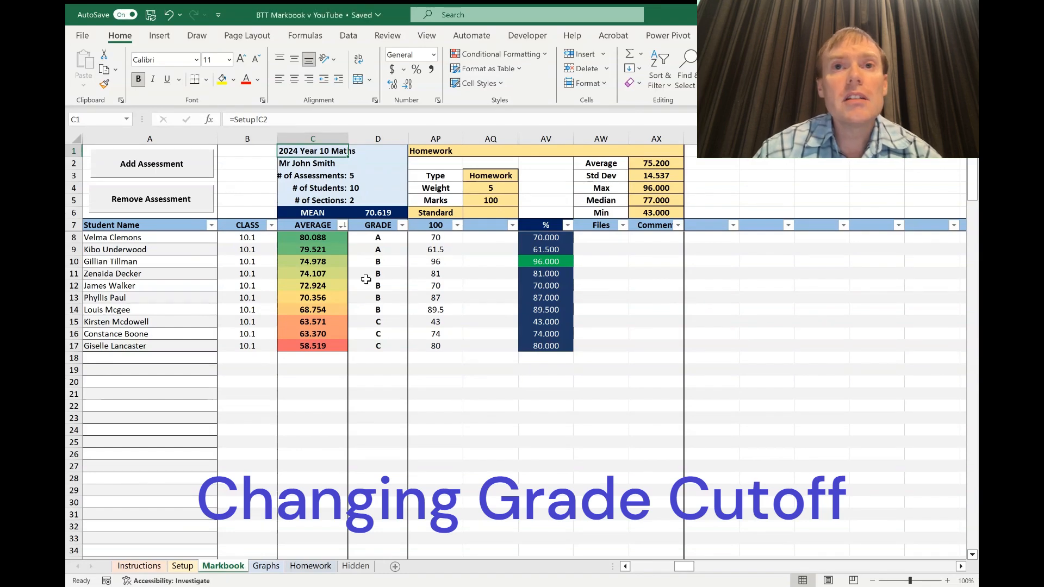
pyautogui.click(182, 566)
pyautogui.click(369, 292)
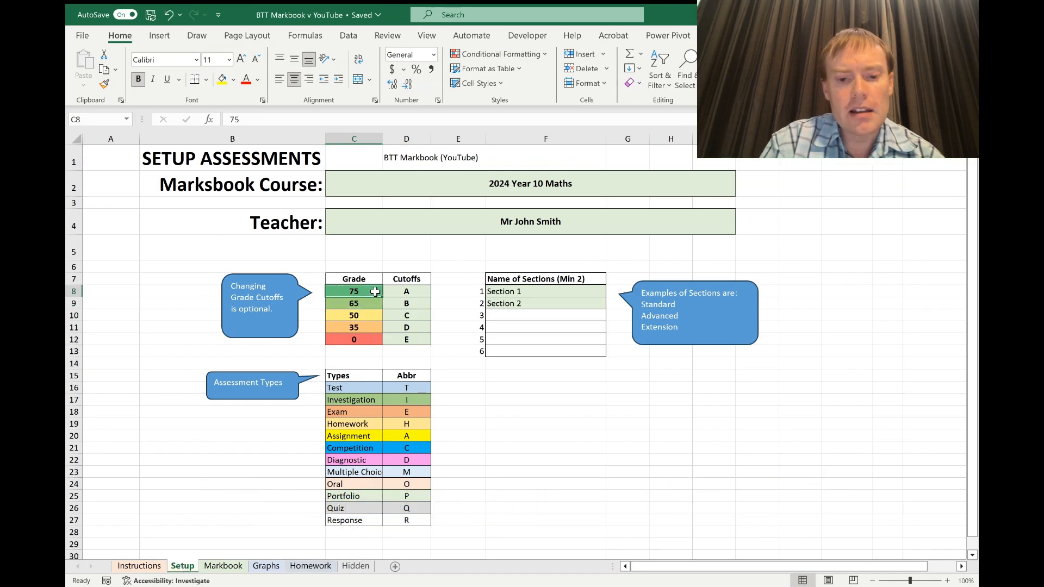
pyautogui.write('74')
pyautogui.press('Return')
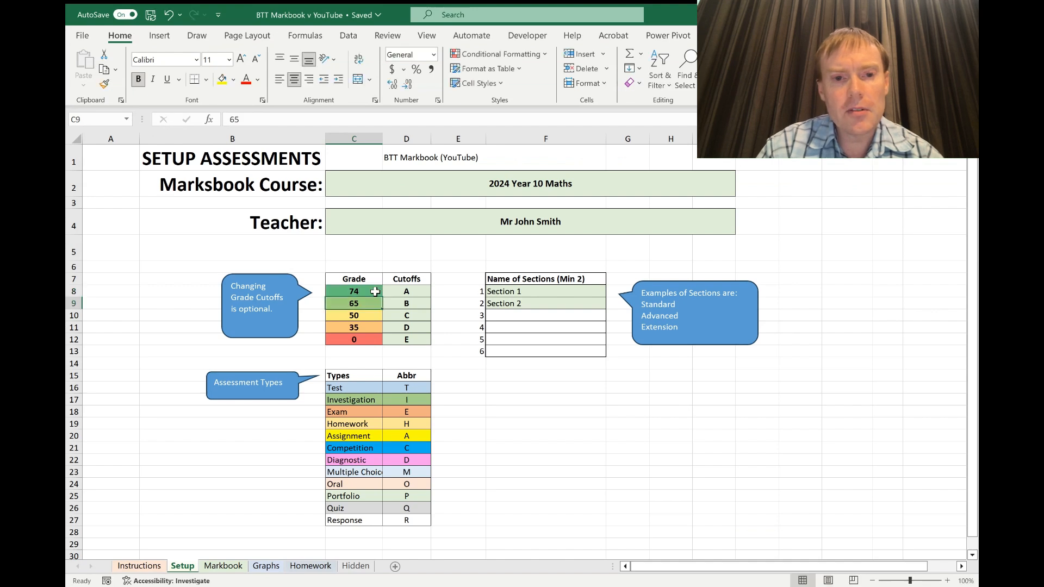
pyautogui.click(224, 565)
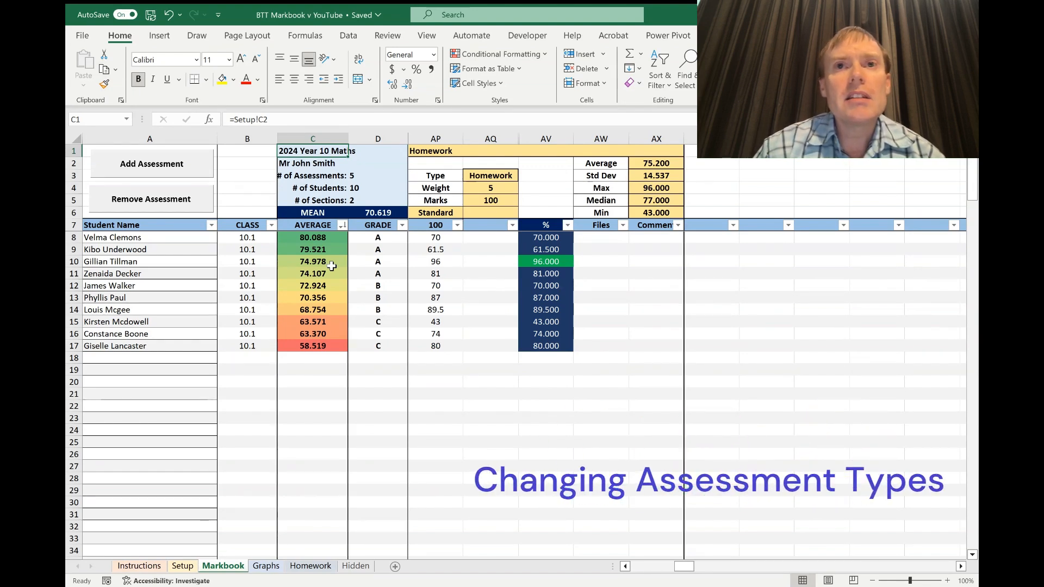
# Rename the Portfolio assessment type to Practical on the Setup sheet.
pyautogui.click(182, 566)
pyautogui.click(346, 494)
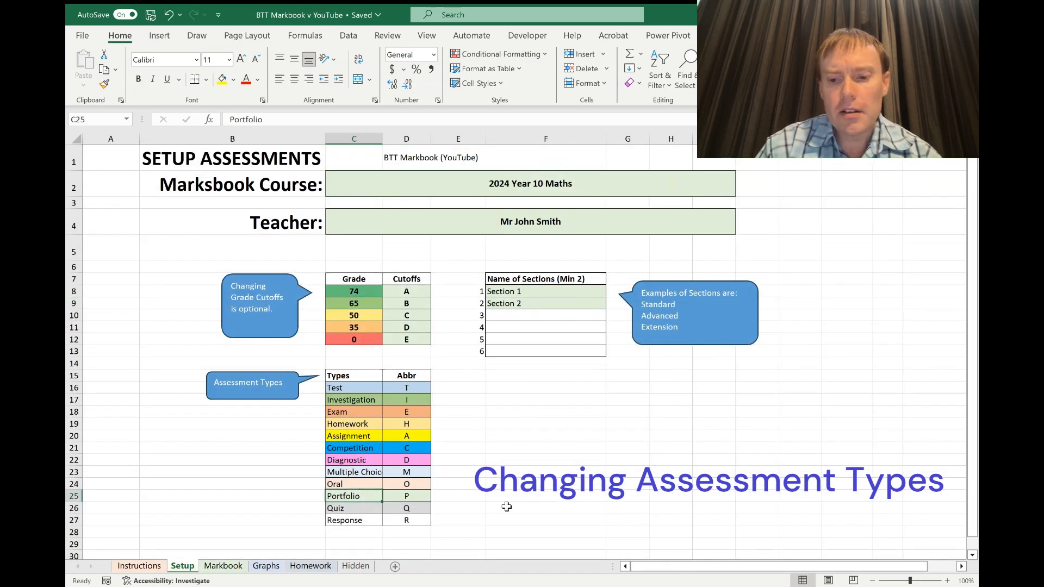
pyautogui.write('Practical')
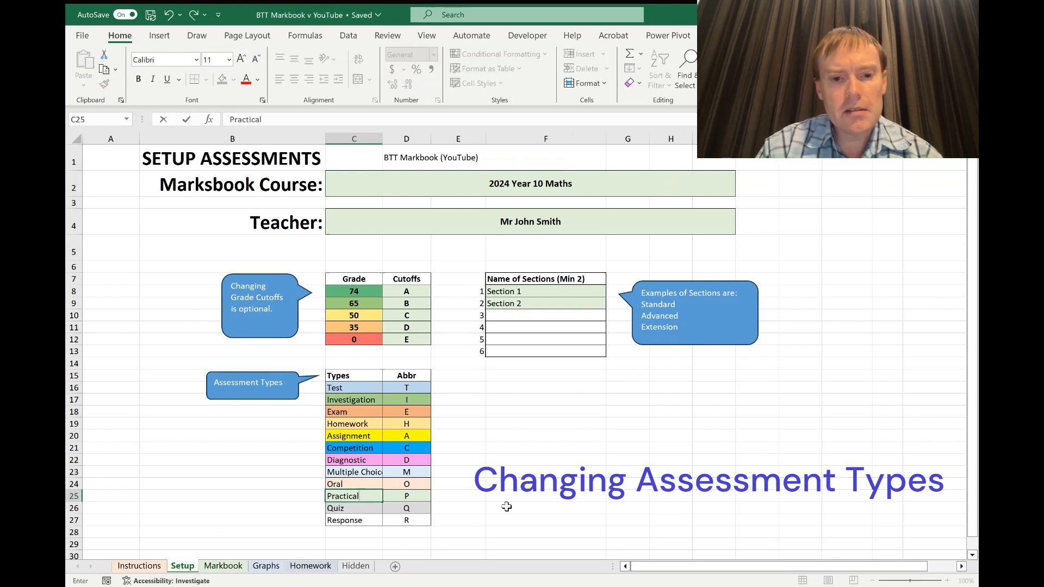
pyautogui.press('Return')
pyautogui.click(223, 566)
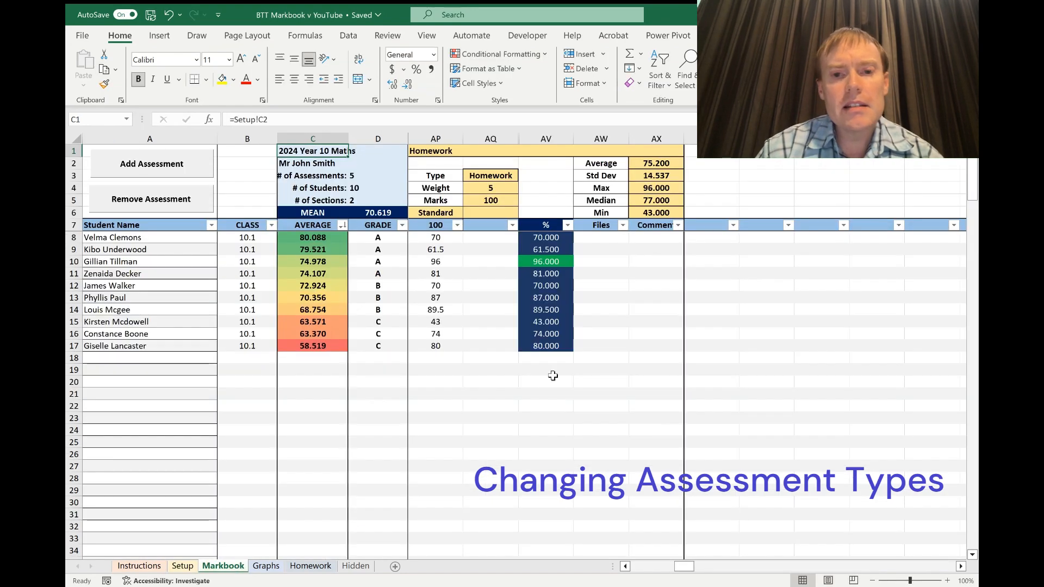
# Add a new assessment block and set its type in AZ3 to Practical.
pyautogui.click(184, 164)
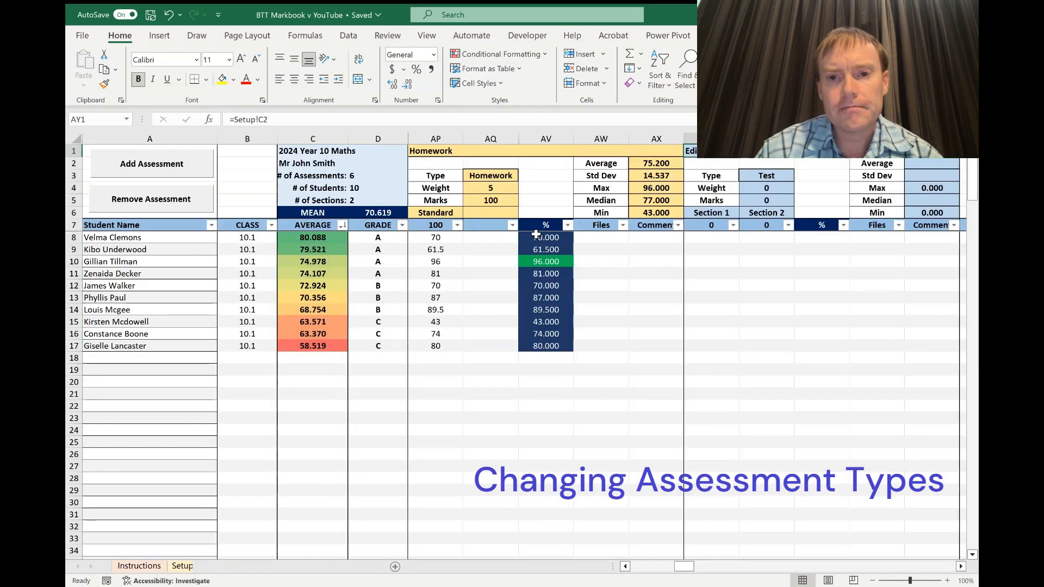
pyautogui.click(659, 176)
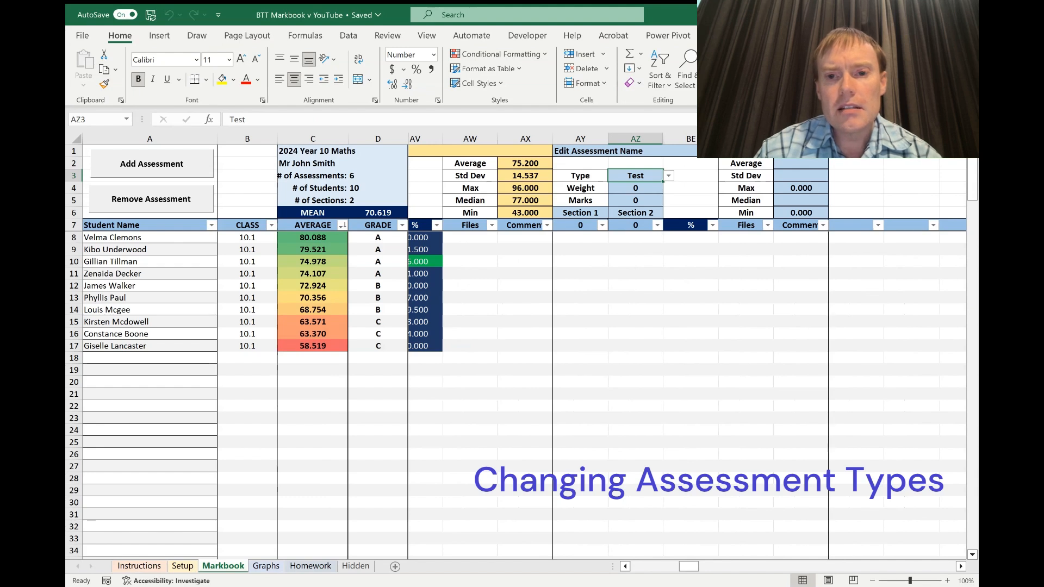
pyautogui.click(636, 217)
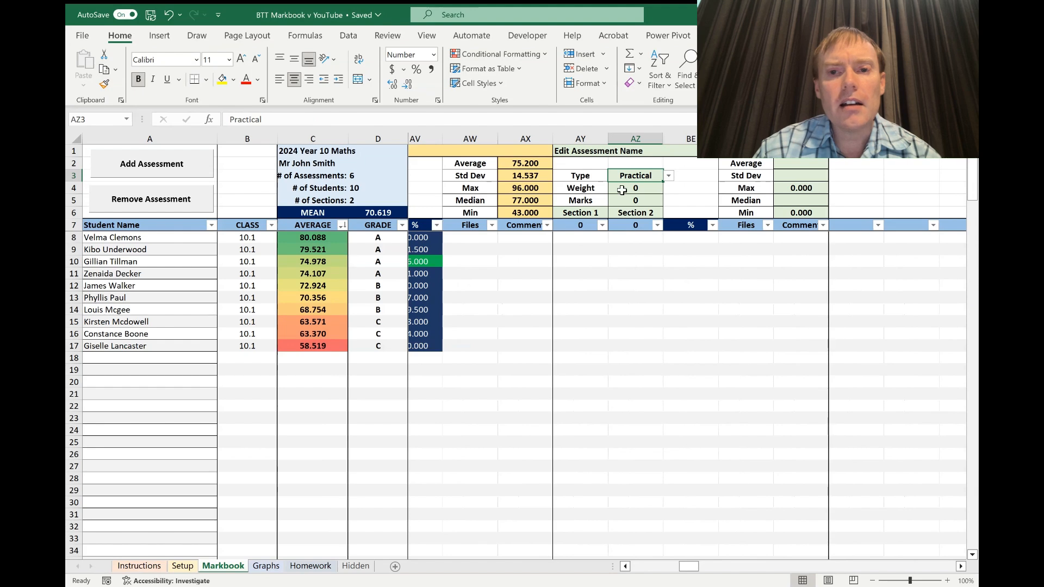
# Check the assessment types on Setup, then scroll the Markbook to view the Practical block.
pyautogui.click(183, 566)
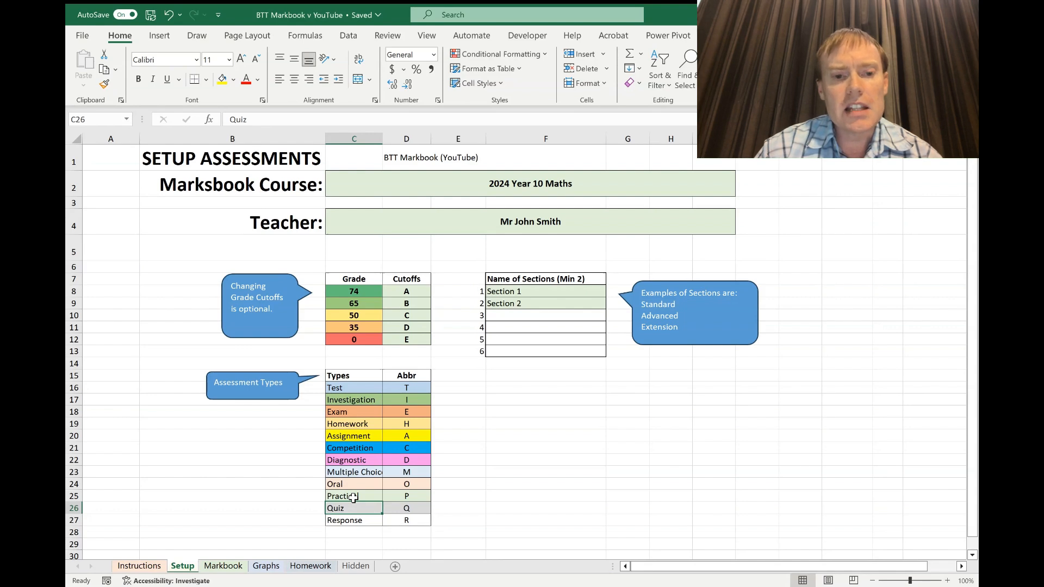
pyautogui.click(231, 568)
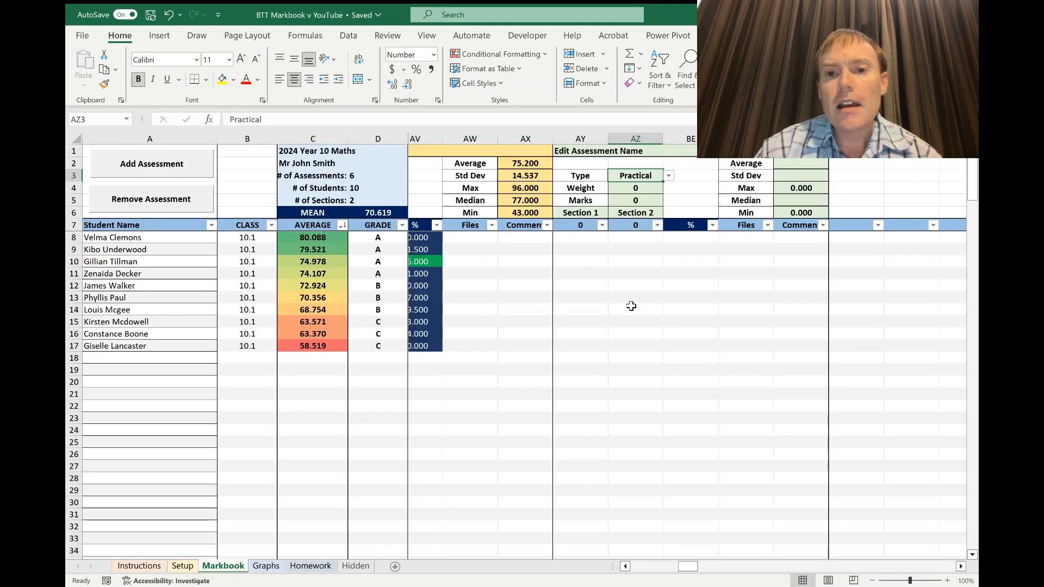
pyautogui.hscroll(-3, 567, 285)
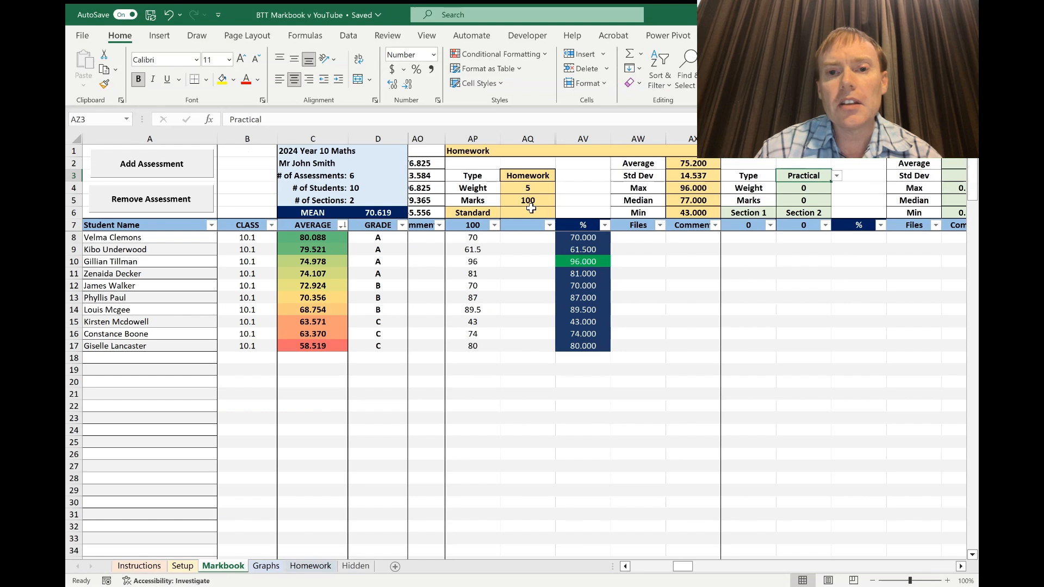
pyautogui.hscroll(-6, 581, 204)
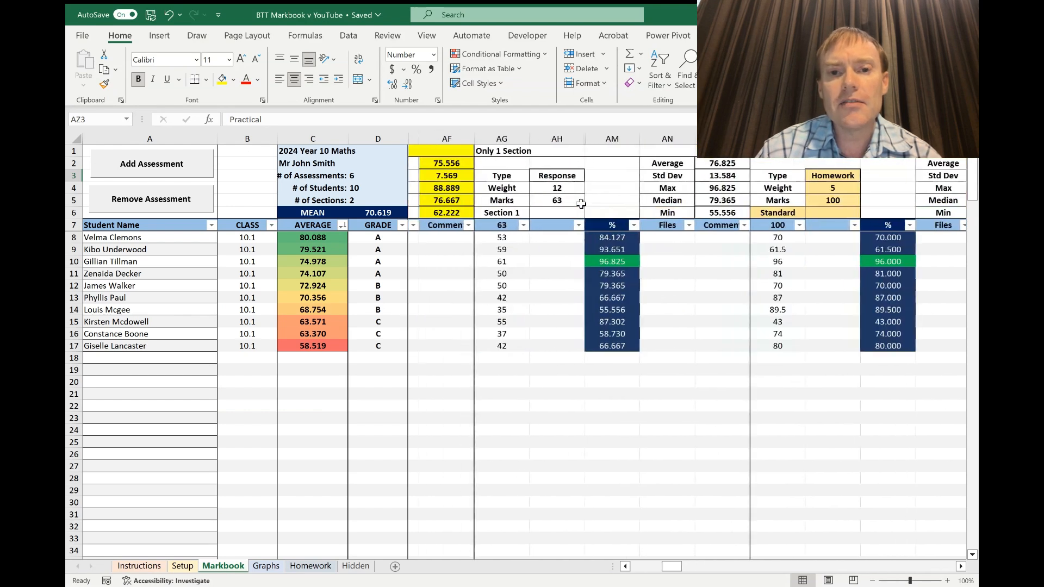
pyautogui.hscroll(-3, 581, 203)
pyautogui.hscroll(5, 581, 204)
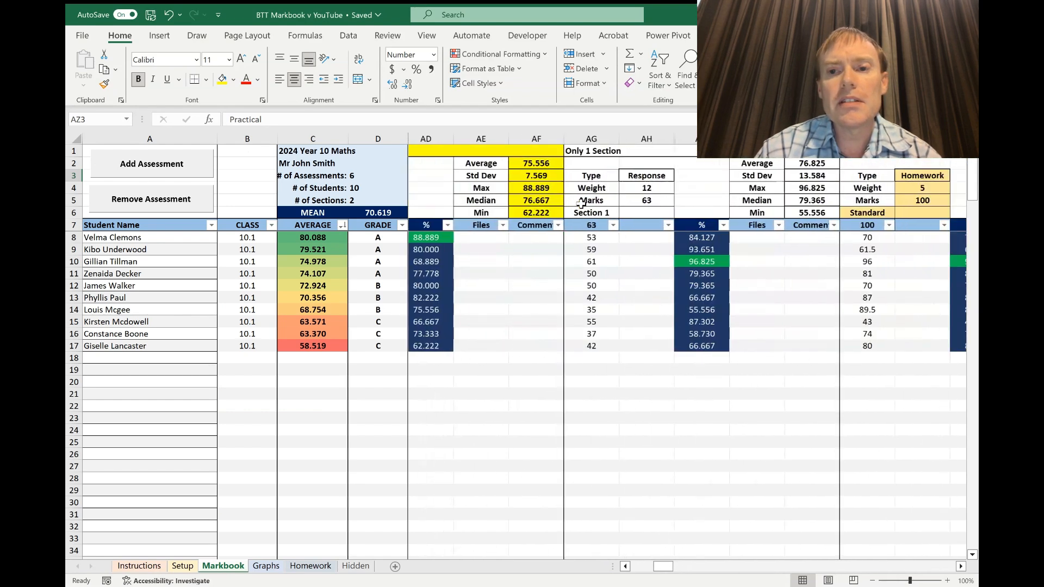
pyautogui.hscroll(1, 581, 203)
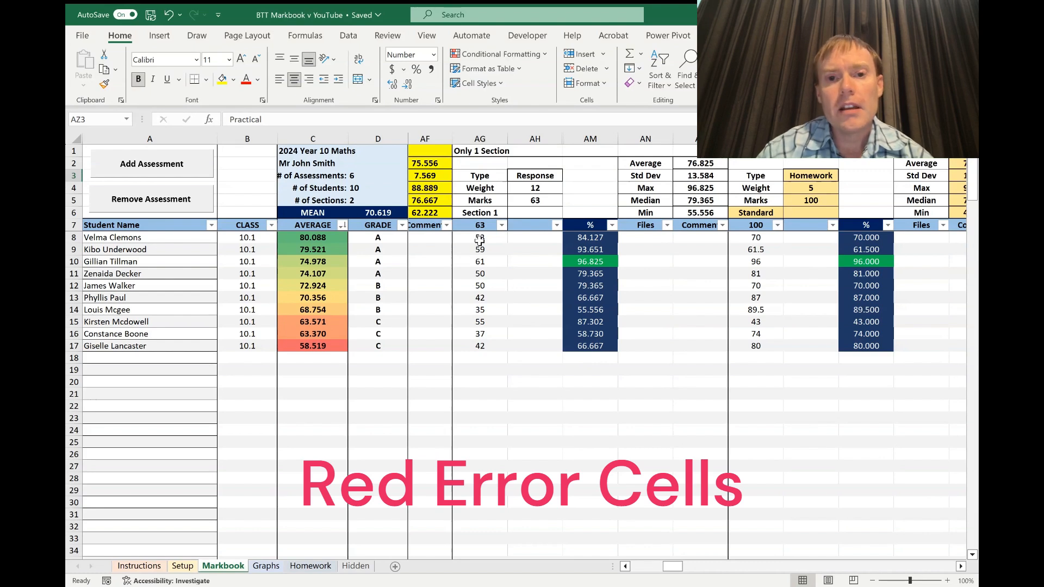
# Enter 70 and then 'al' in AG11 to show the red error highlighting.
pyautogui.click(479, 274)
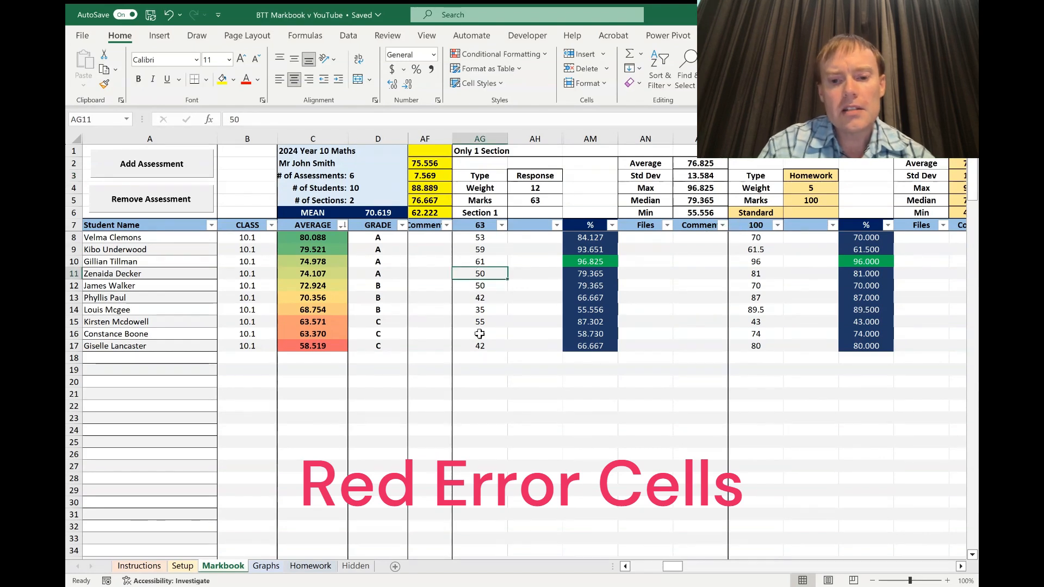
pyautogui.write('70')
pyautogui.press('Return')
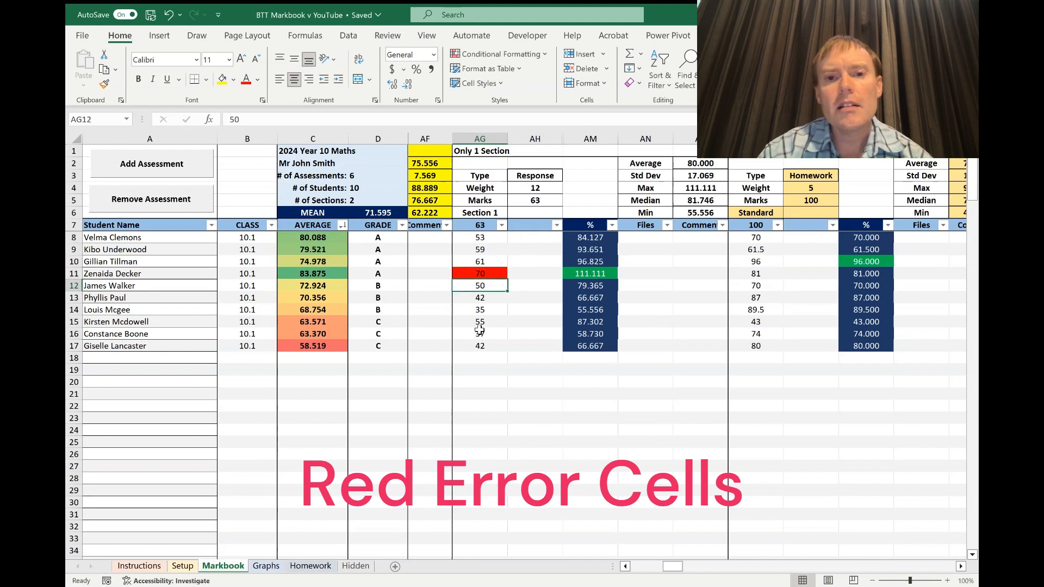
pyautogui.click(491, 273)
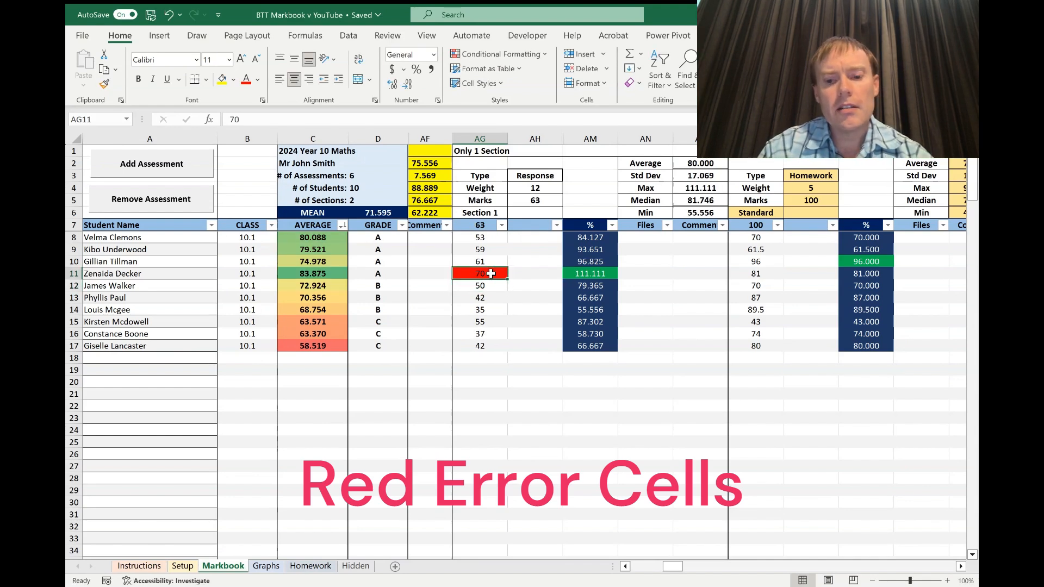
pyautogui.write('al')
pyautogui.press('Return')
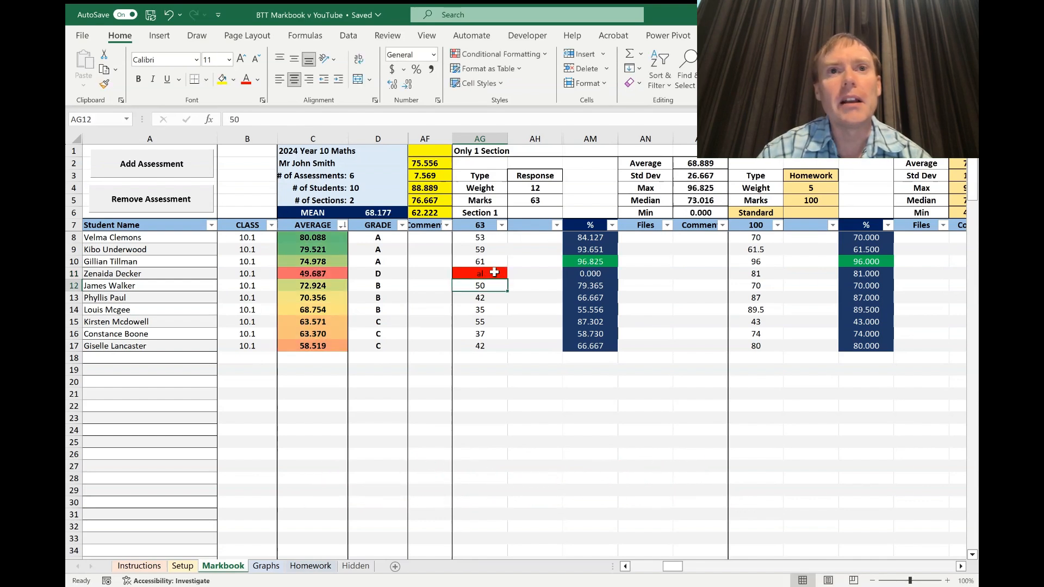
# Restore AG11 to 50 and enter 64 in AG12, above the 63 maximum.
pyautogui.click(489, 273)
pyautogui.press('Delete')
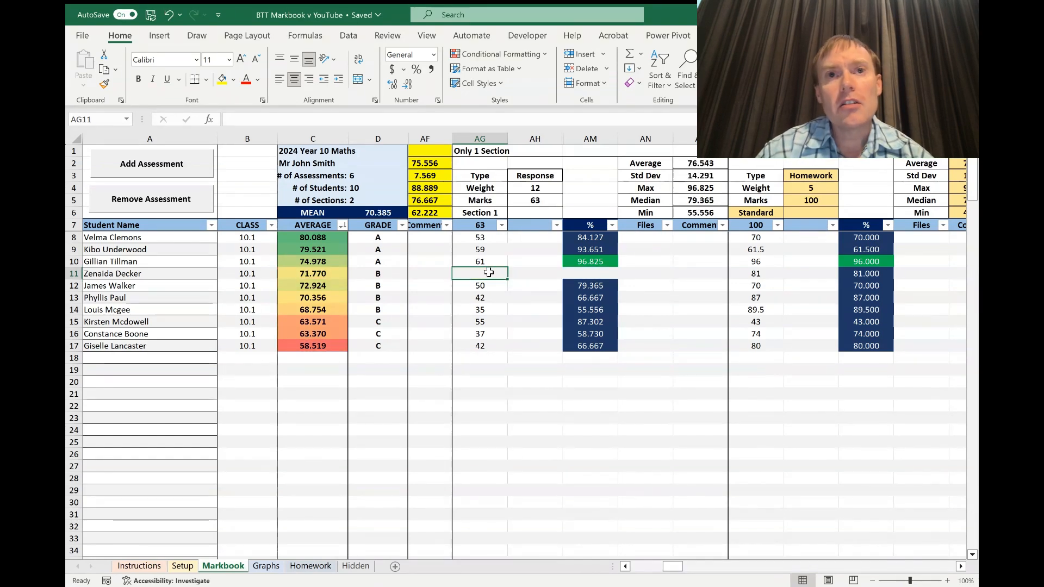
pyautogui.write('50')
pyautogui.press('Return')
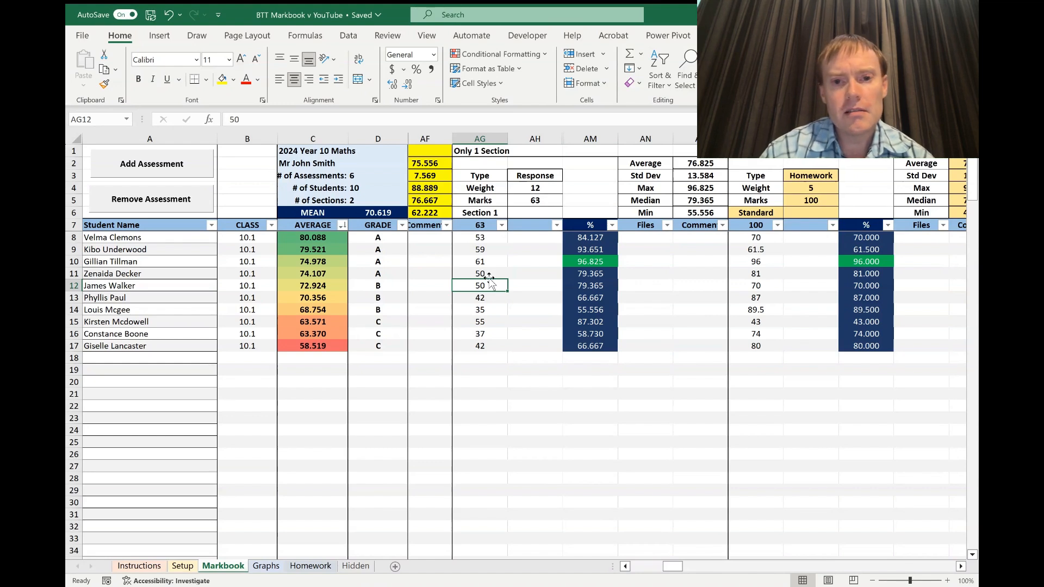
pyautogui.write('64')
pyautogui.press('Return')
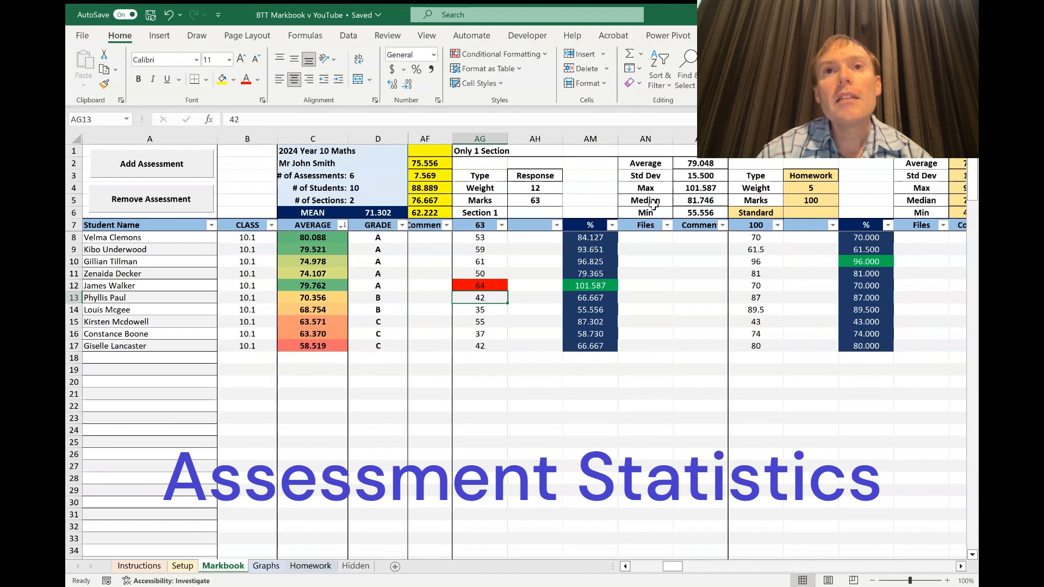
# Change the Response mark in AG16 to 50.
pyautogui.click(489, 333)
pyautogui.write('50')
pyautogui.press('Return')
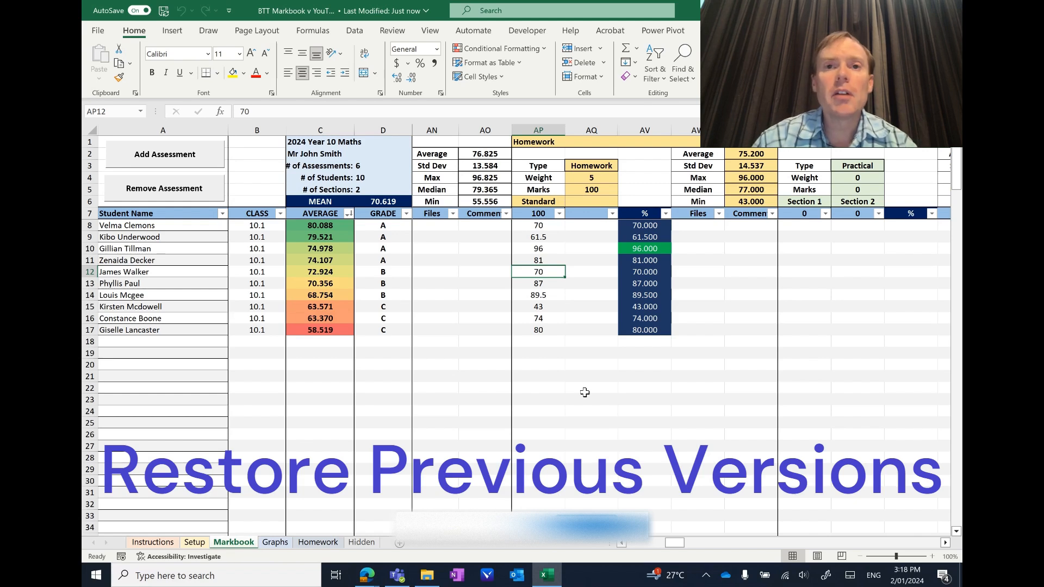
# Delete the Homework percentages in AV11:AV17 and the averages in C9:C16.
pyautogui.moveTo(632, 261); pyautogui.dragTo(646, 330)
pyautogui.press('Delete')
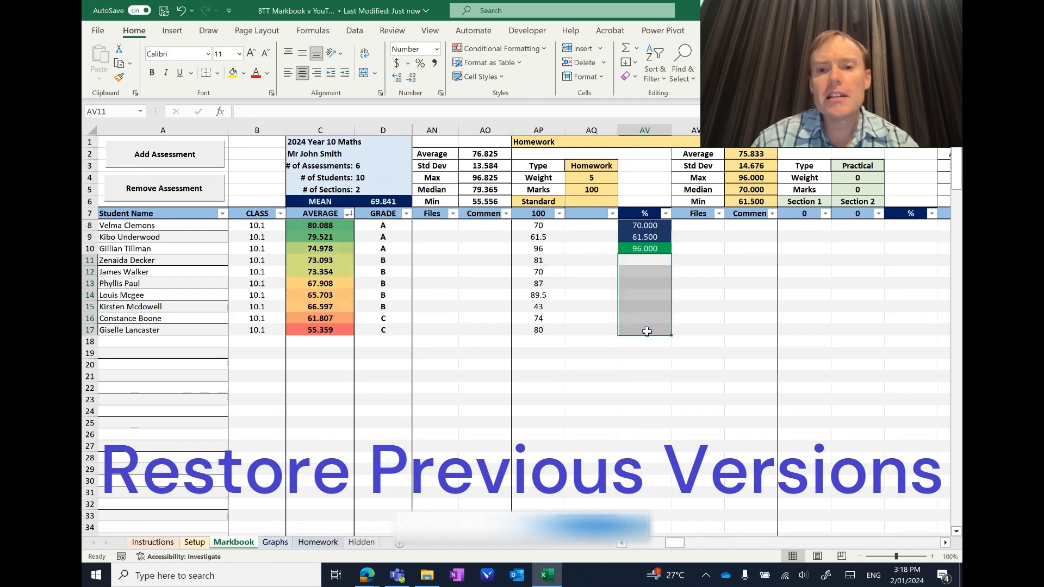
pyautogui.moveTo(301, 237); pyautogui.dragTo(312, 315)
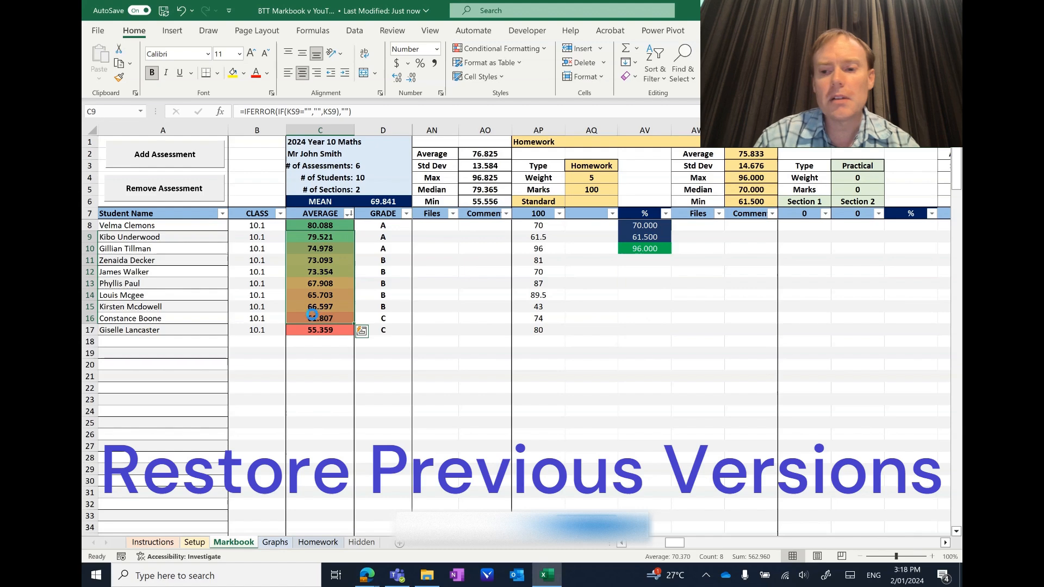
pyautogui.press('Delete')
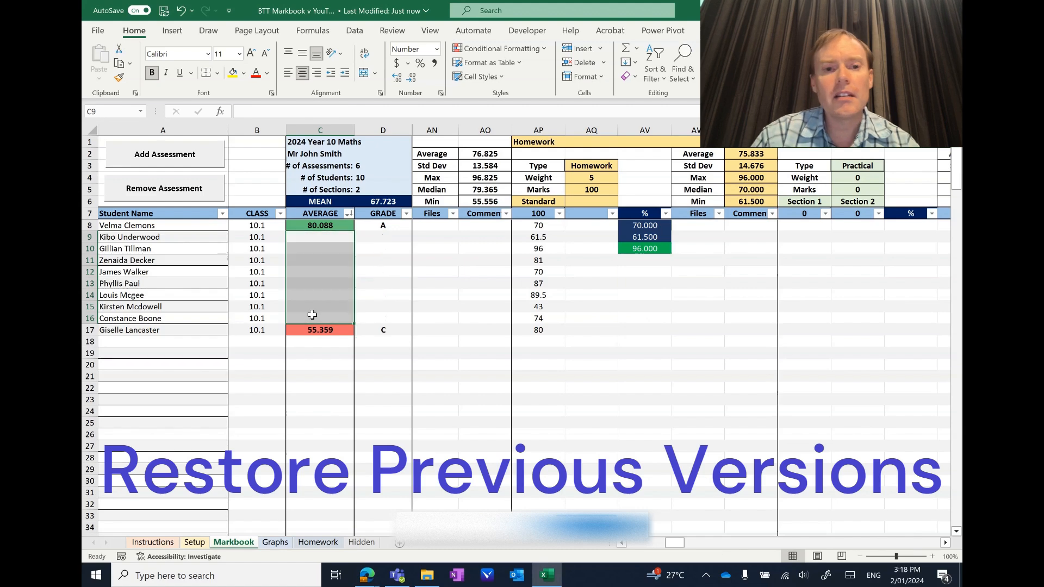
# Open the workbook's Version History from File > Info.
pyautogui.click(96, 31)
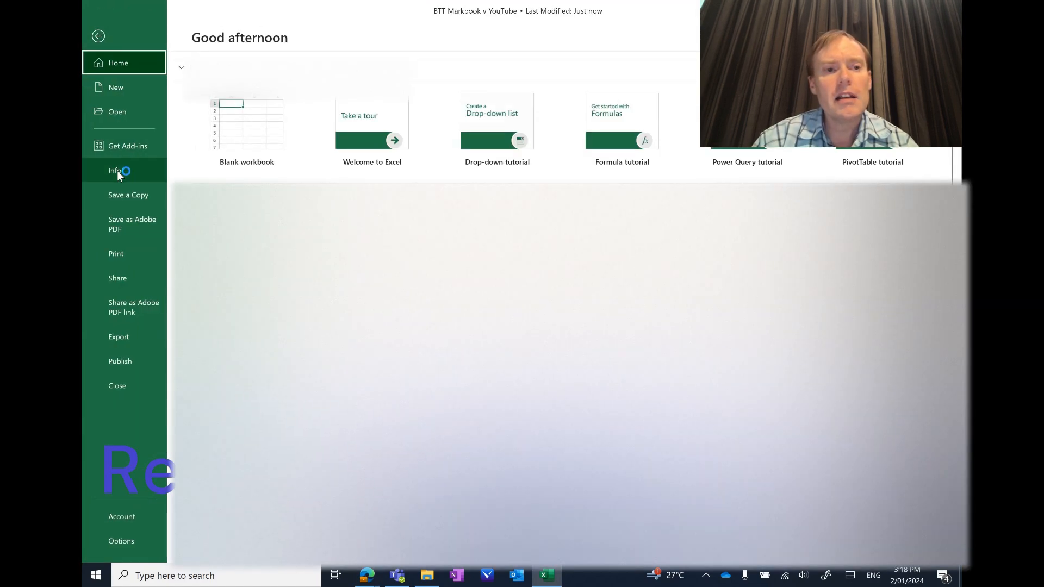
pyautogui.click(116, 171)
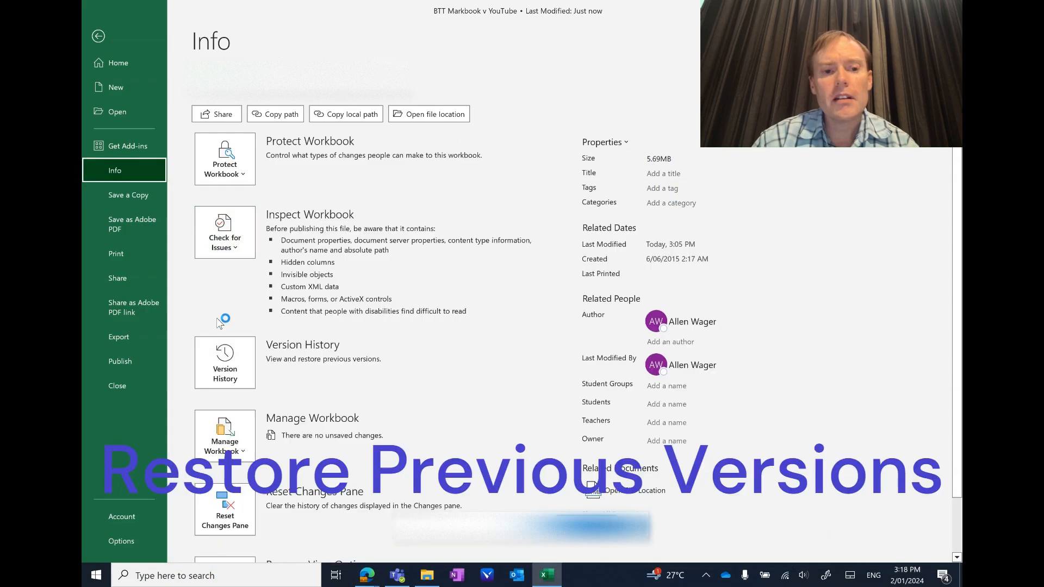
pyautogui.click(232, 361)
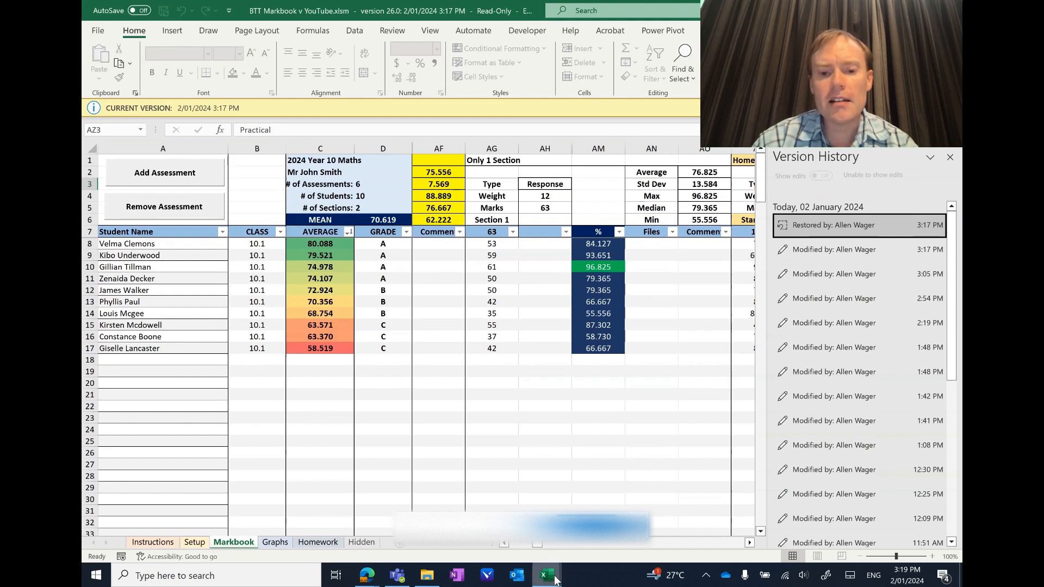
# Close the live workbook from the taskbar preview, then preview and restore the 3:05 PM version.
pyautogui.moveTo(550, 577)
pyautogui.click(536, 470)
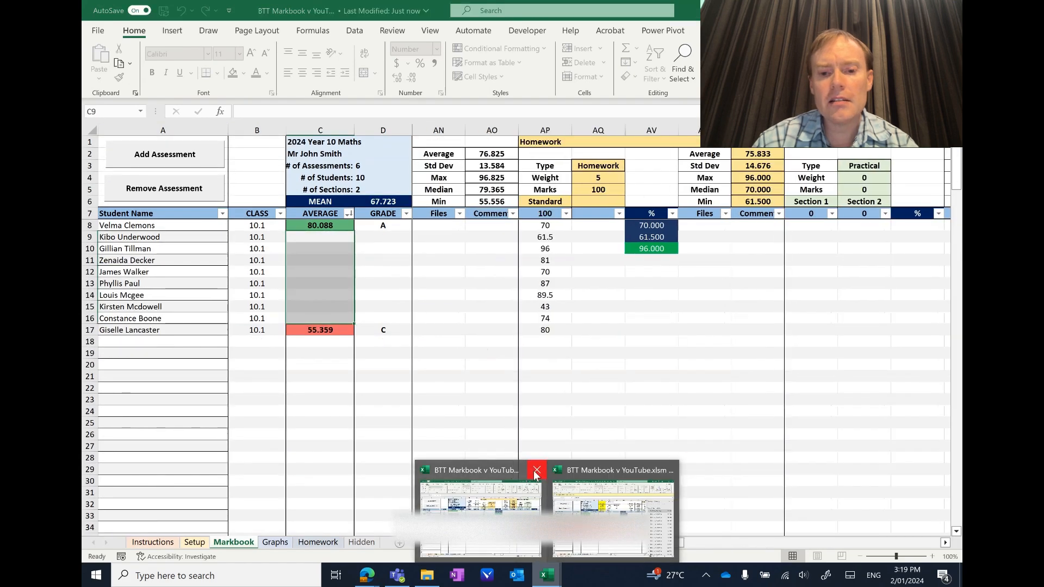
pyautogui.click(536, 471)
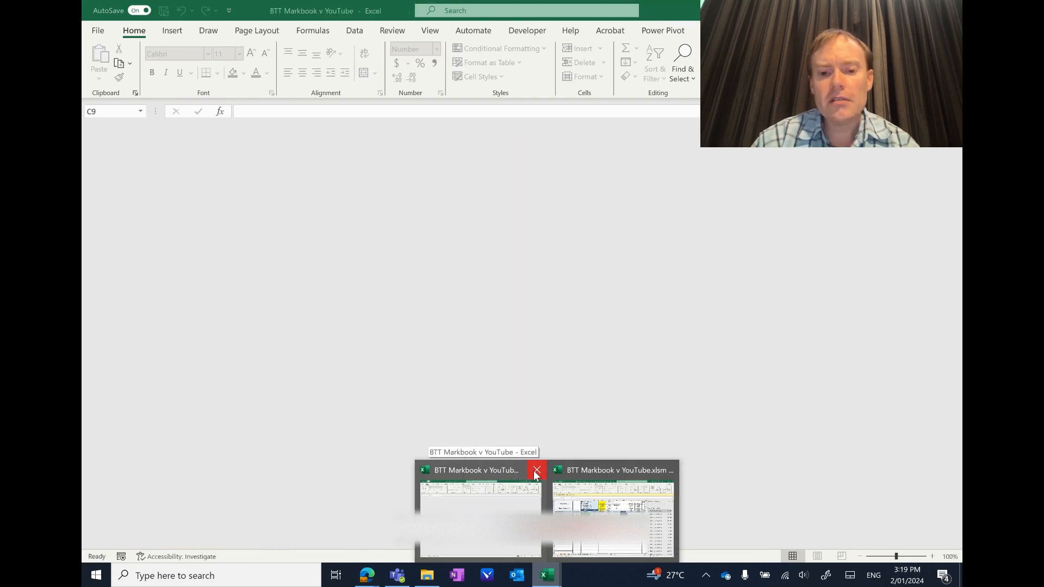
pyautogui.click(537, 472)
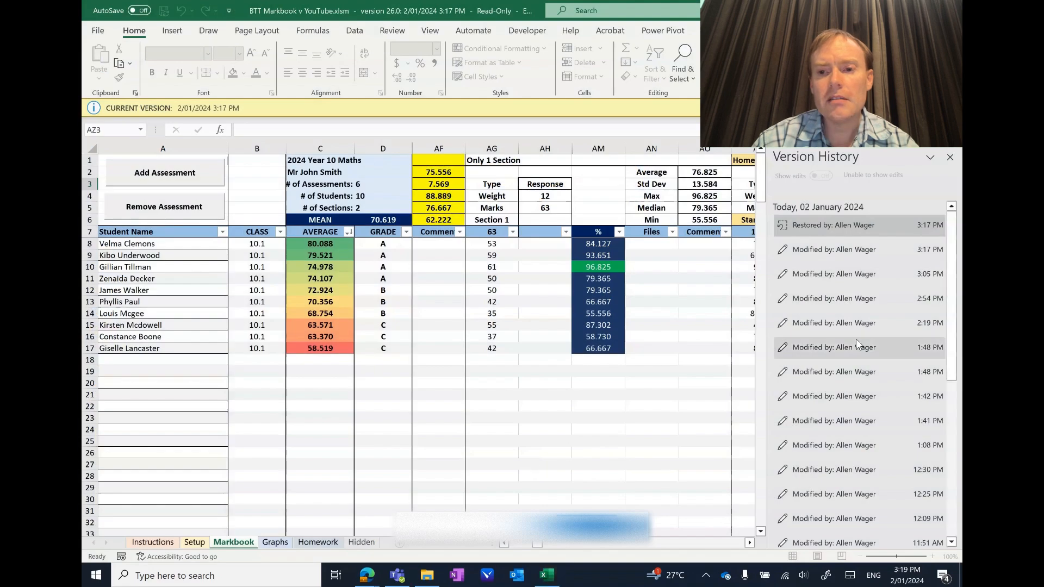
pyautogui.click(841, 275)
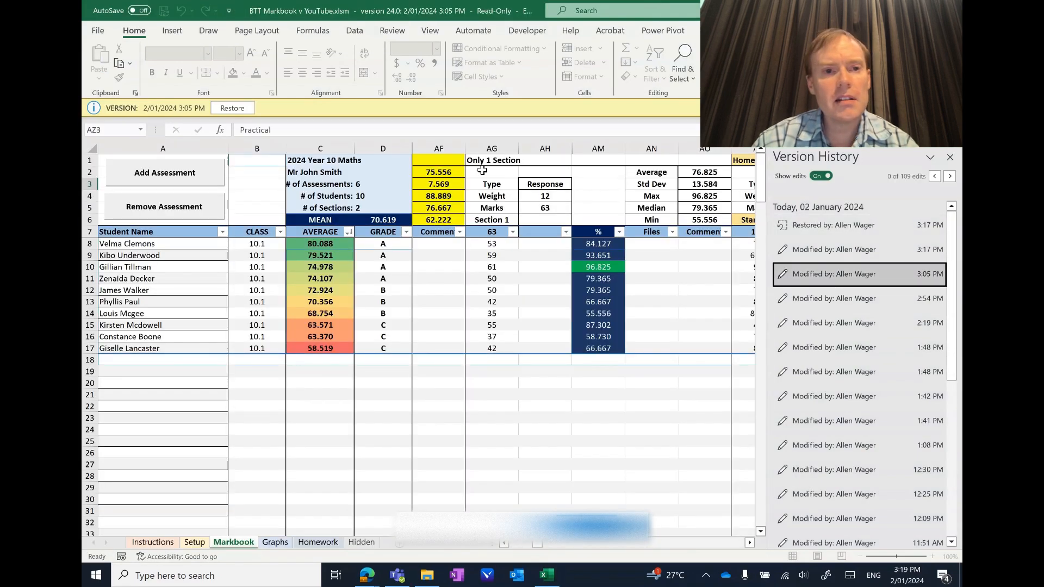
pyautogui.click(242, 110)
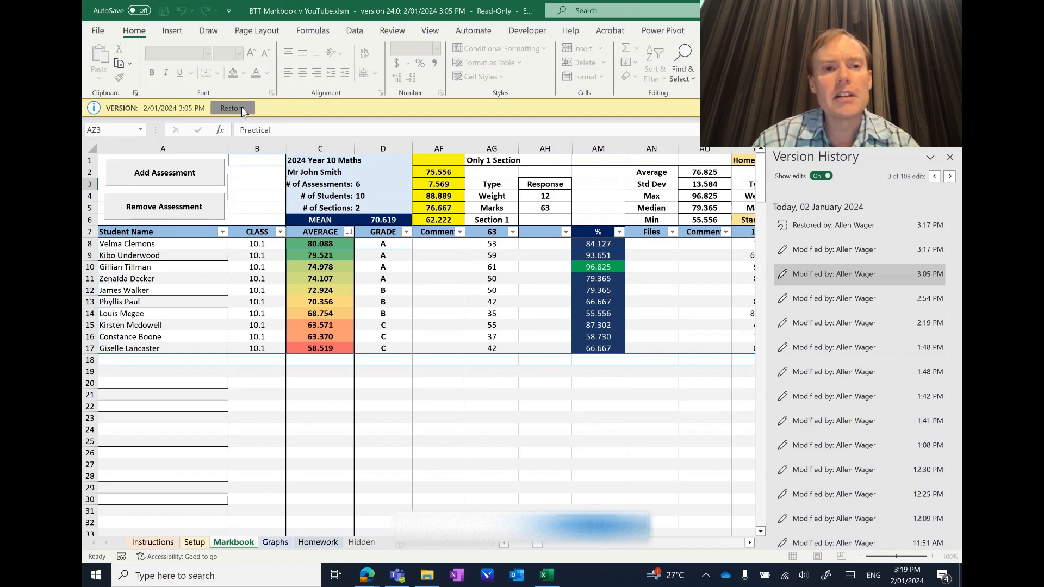